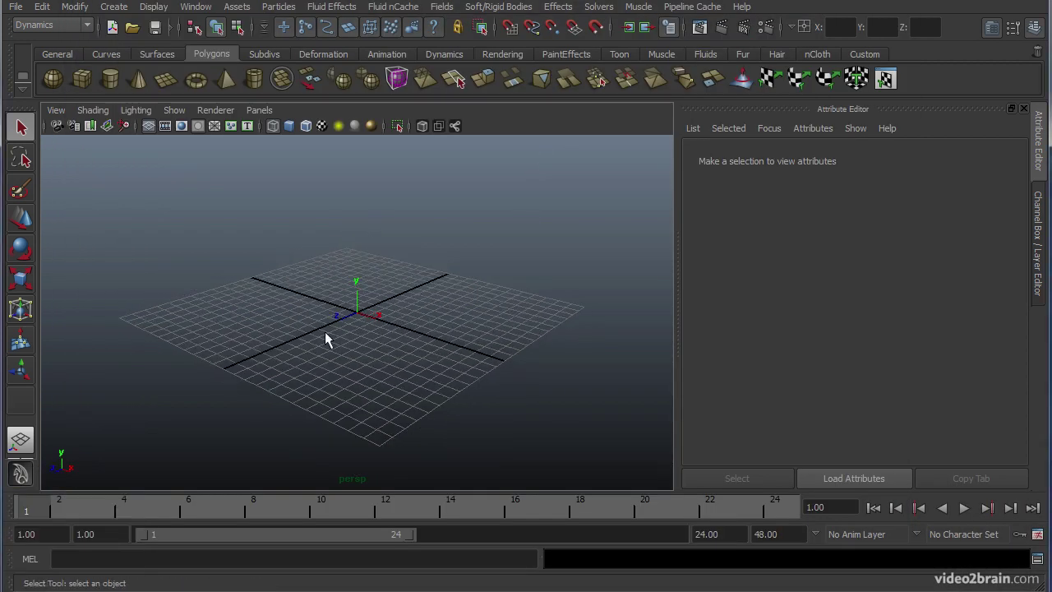
Step: Create a polygon cone and a polygon cylinder at the center of the grid
right_click_drag(324, 340, 476, 319, "alt")
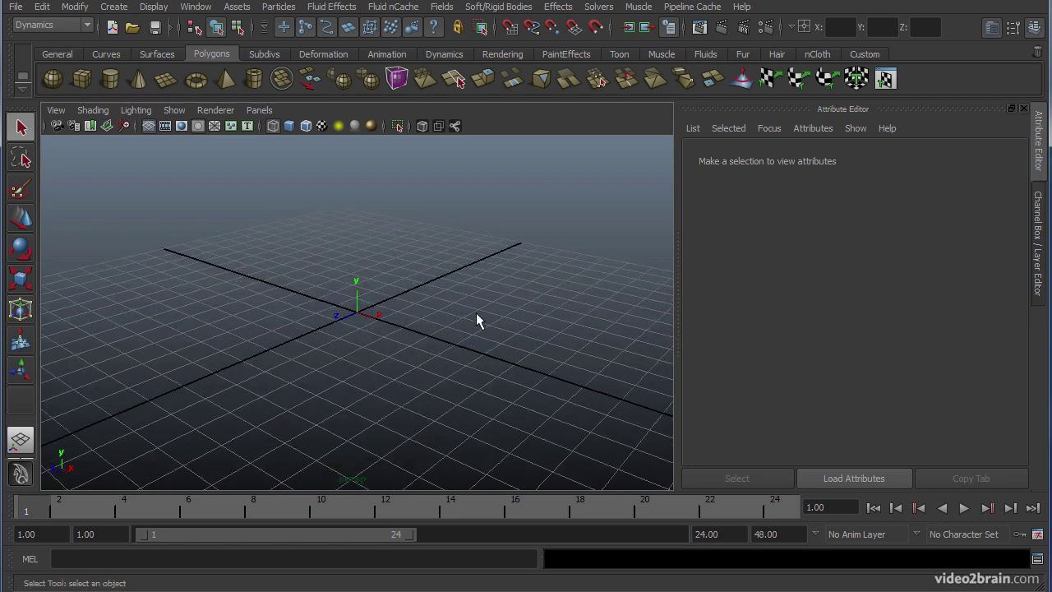
left_click(137, 79)
left_click(110, 82)
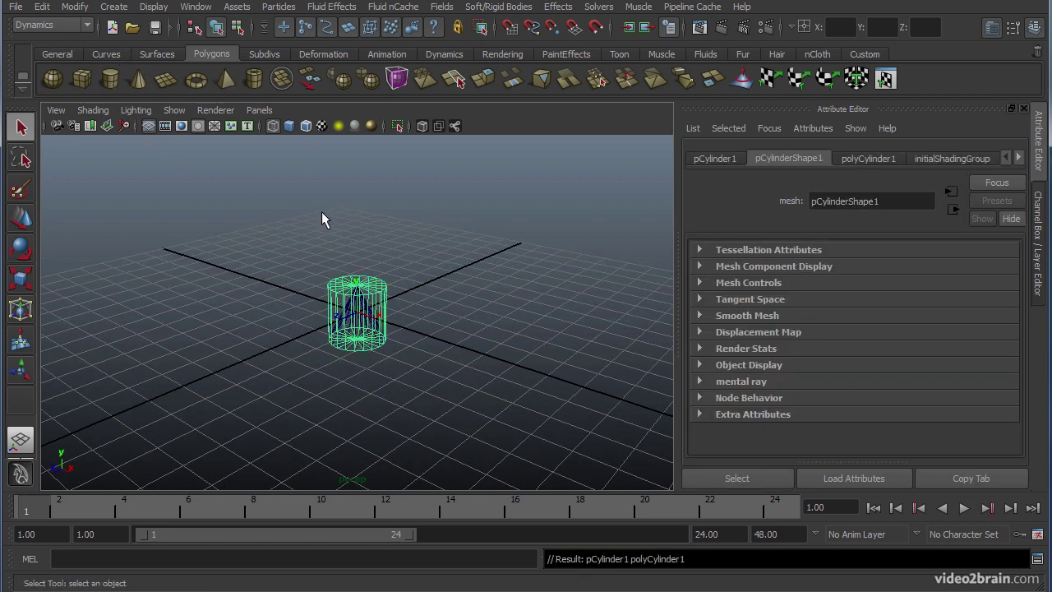
Step: Move the cylinder along the ground away from the cone, show the objects in shaded display, and clear the selection
key("w")
left_click_drag(327, 328, 388, 303)
key("5")
left_click_drag(466, 323, 303, 315, "alt")
right_click_drag(303, 315, 482, 321, "alt")
middle_click_drag(461, 318, 374, 292, "alt")
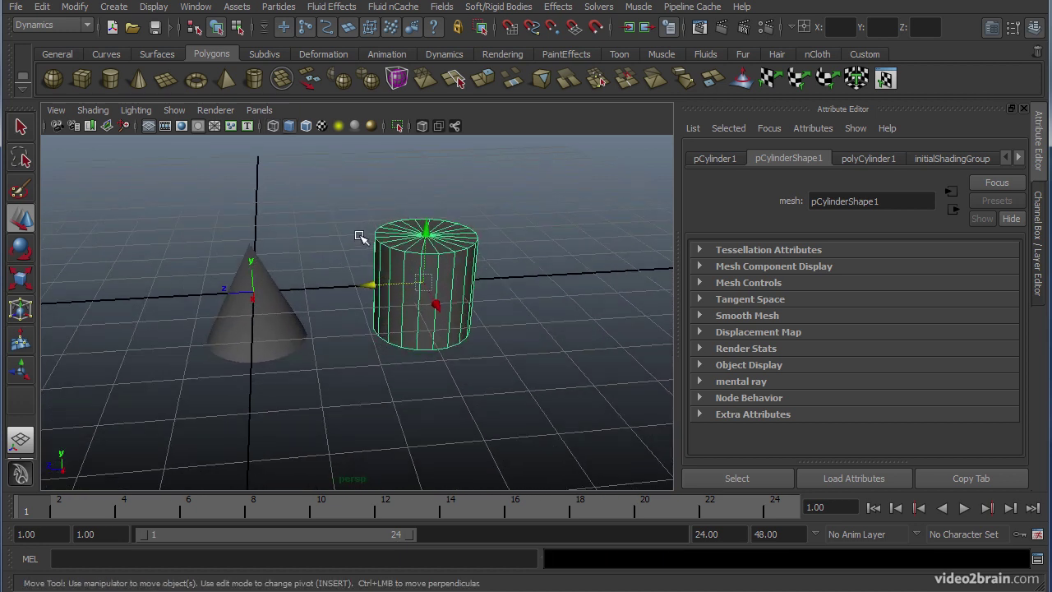
left_click(362, 238)
left_click_drag(364, 274, 322, 287, "alt")
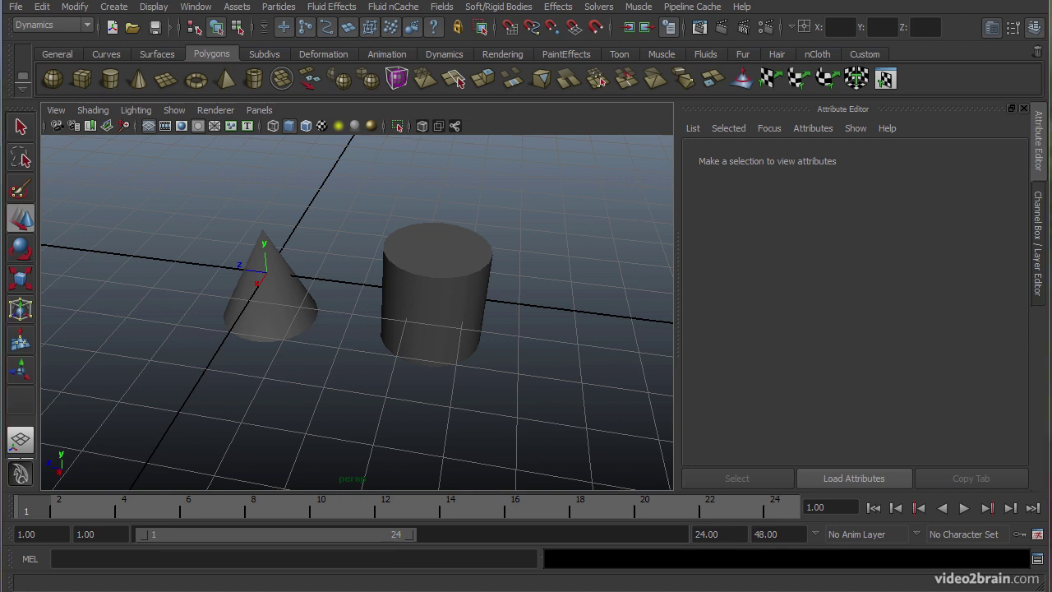
Step: Switch to the photo viewer, examine the images of the lamp, its models, materials and renders, and return to Maya
key("alt+Tab")
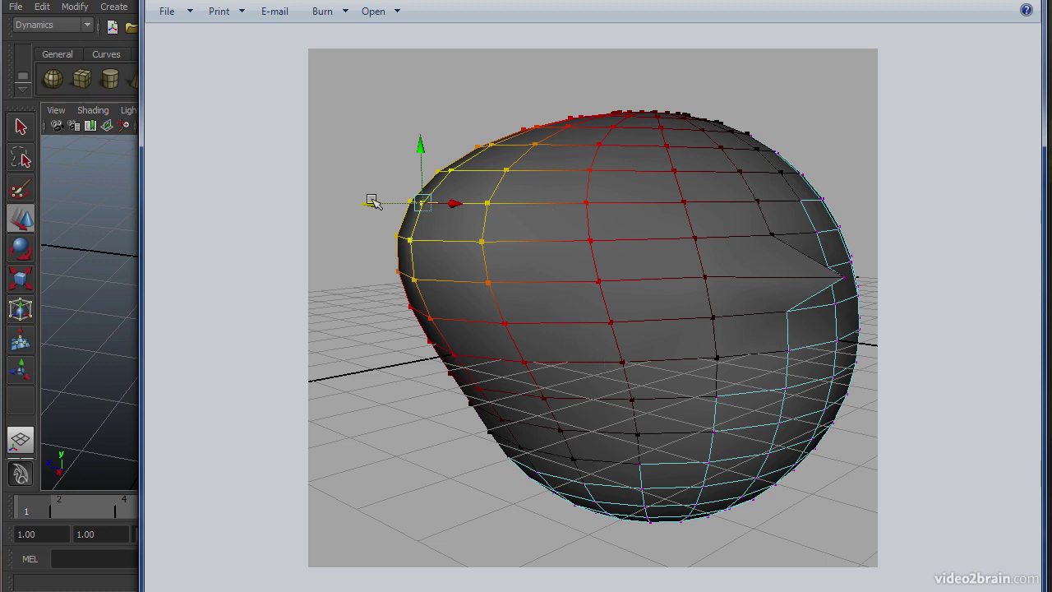
key("Right")
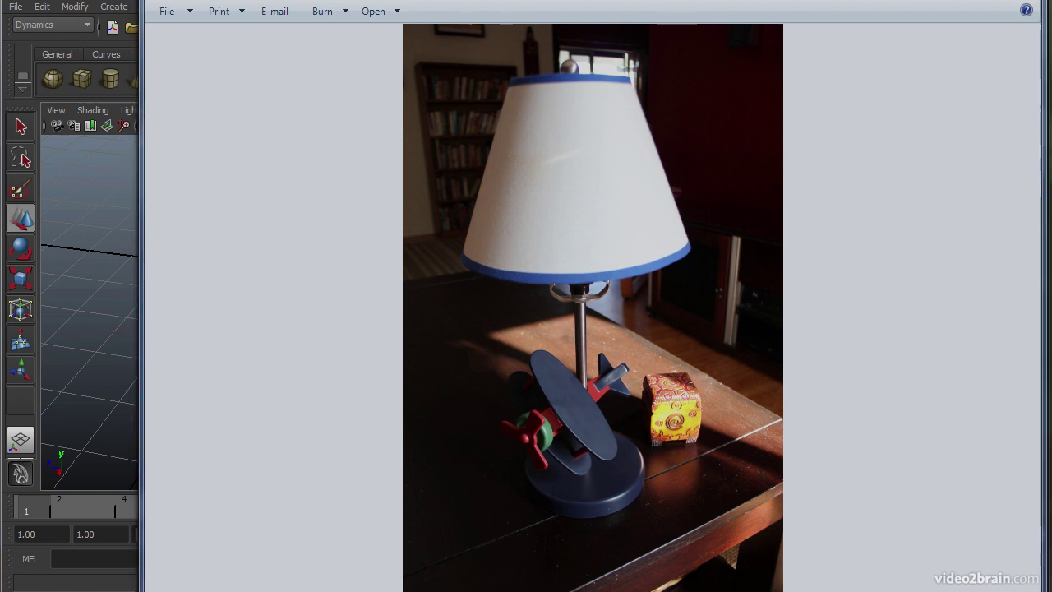
key("Right")
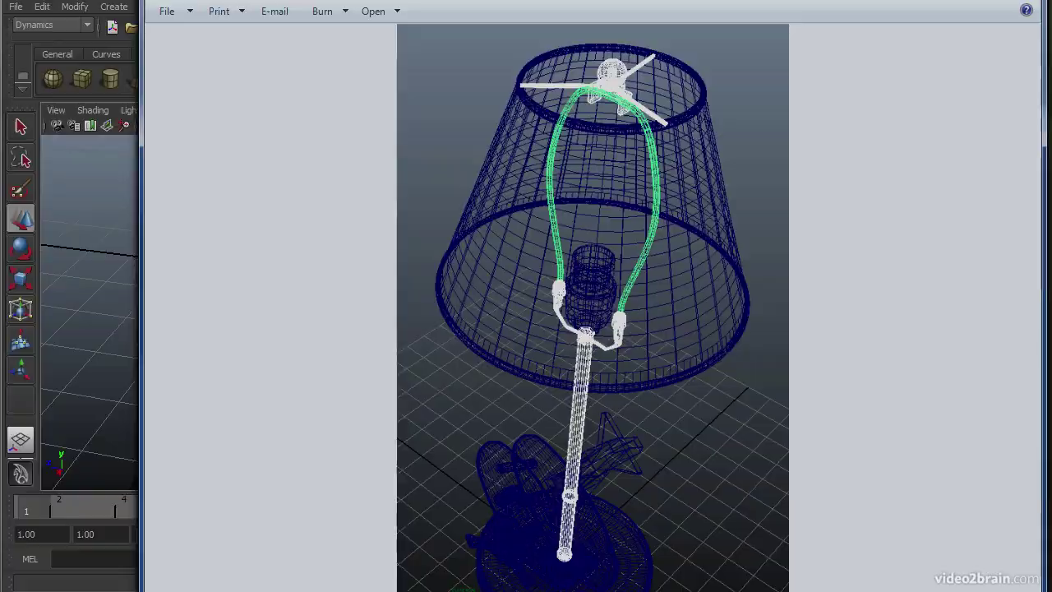
key("Right")
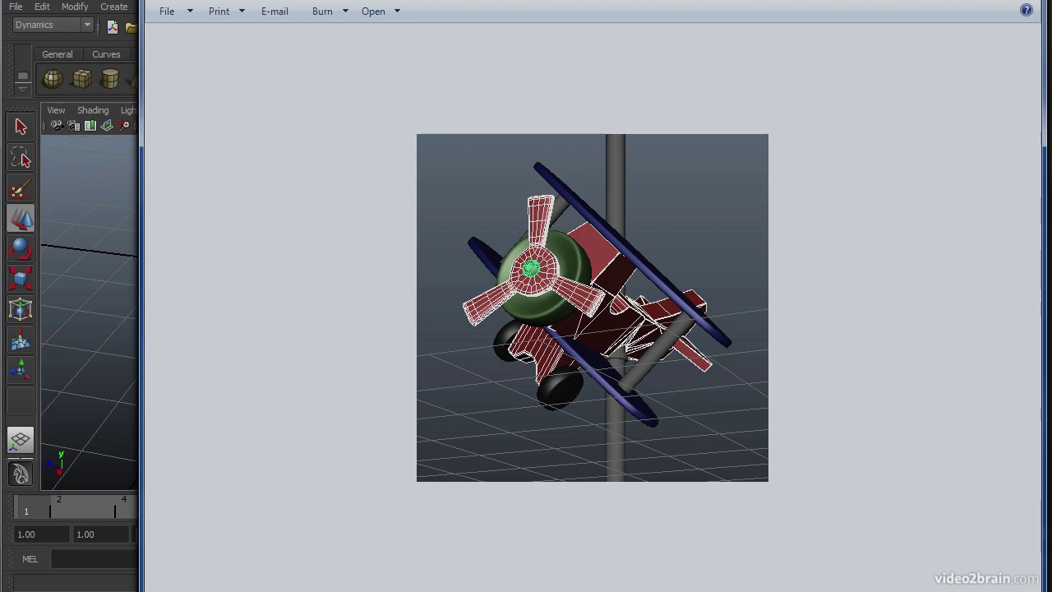
key("Right")
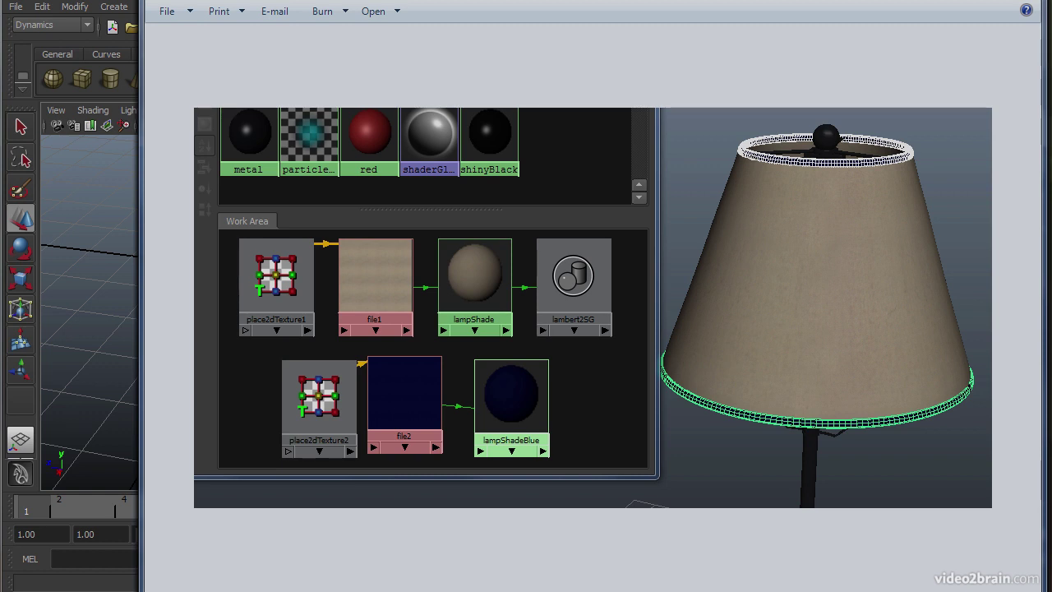
key("Right")
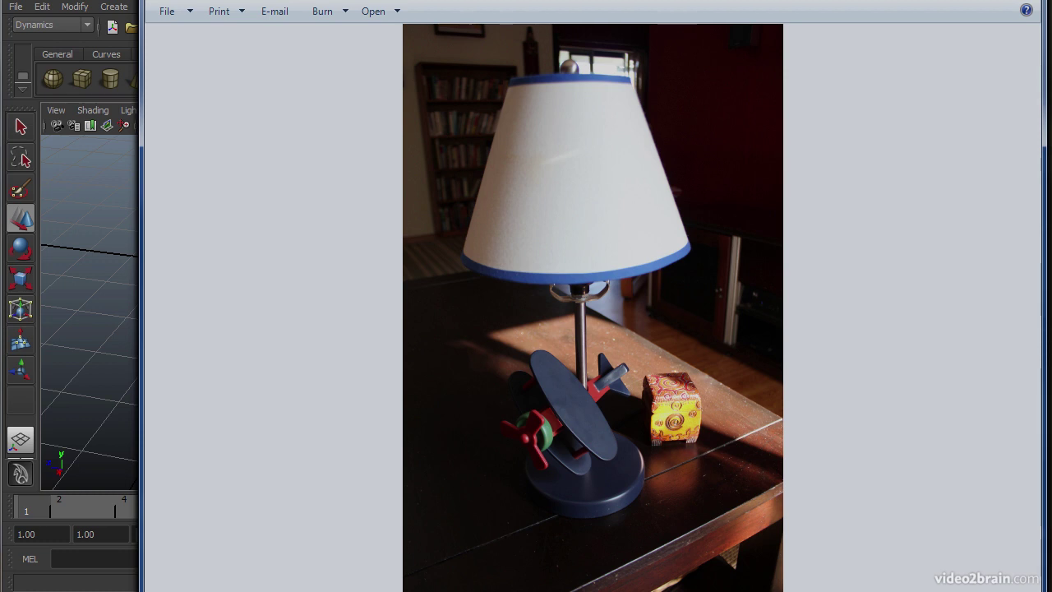
key("Right")
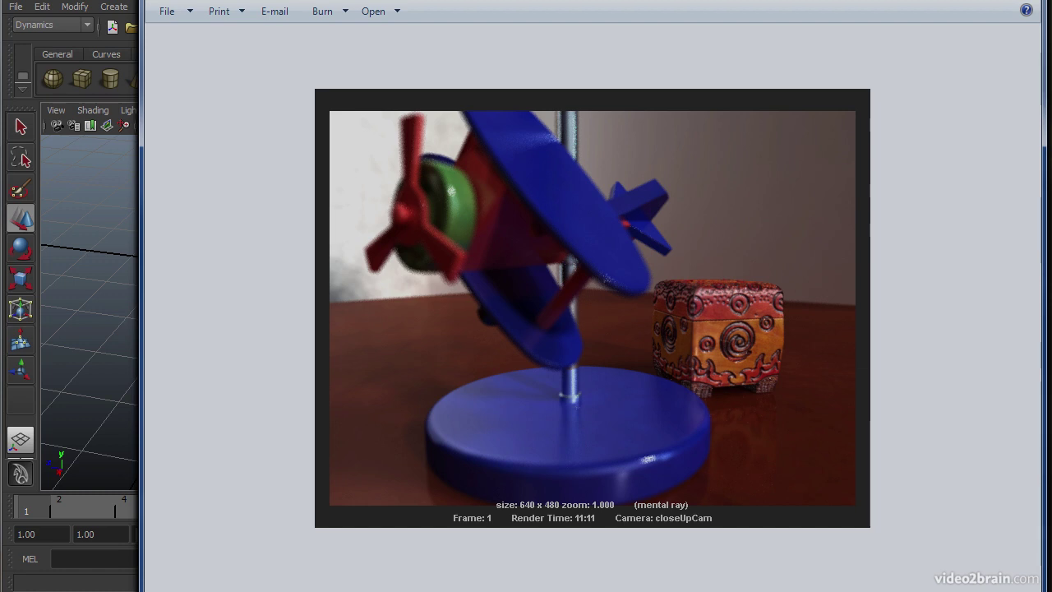
left_click(120, 10)
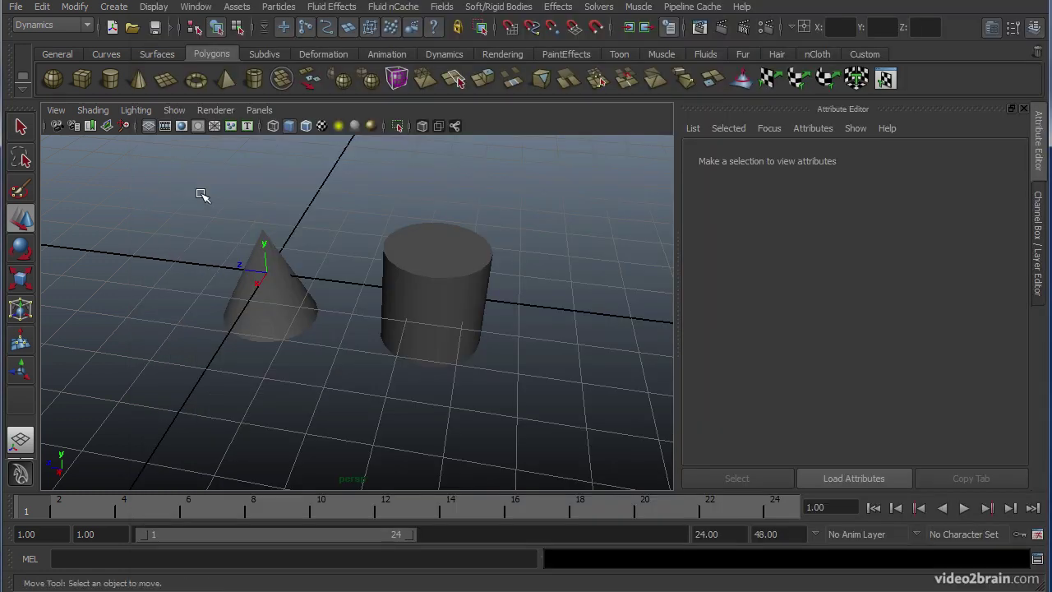
Step: Select the cylinder and switch it to vertex component mode
left_click(441, 305)
left_click_drag(521, 348, 486, 351, "alt")
left_click(314, 296)
left_click_drag(315, 296, 343, 361, "alt")
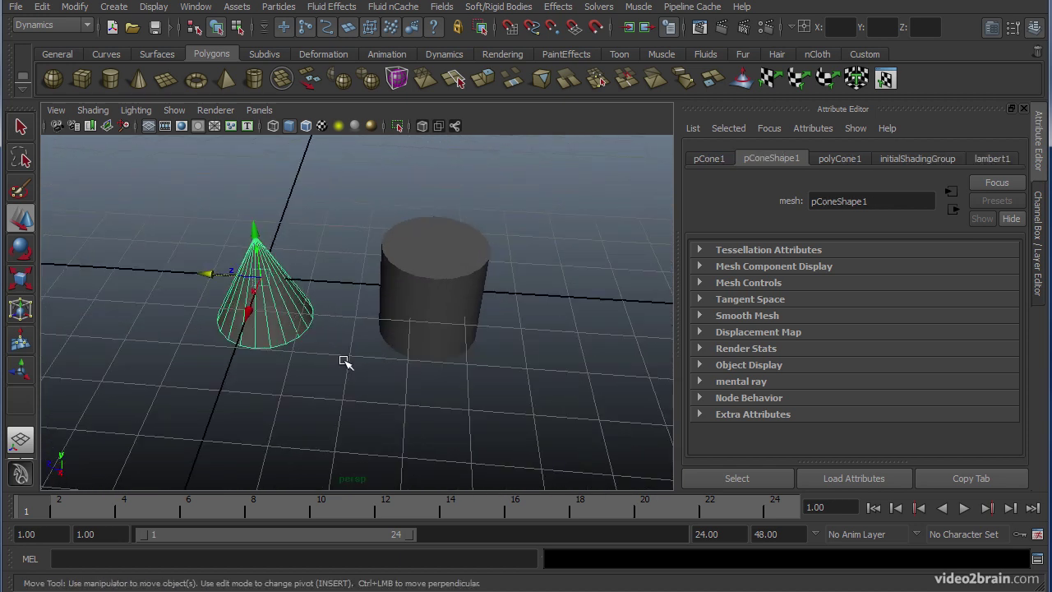
left_click(406, 329)
right_click(456, 299)
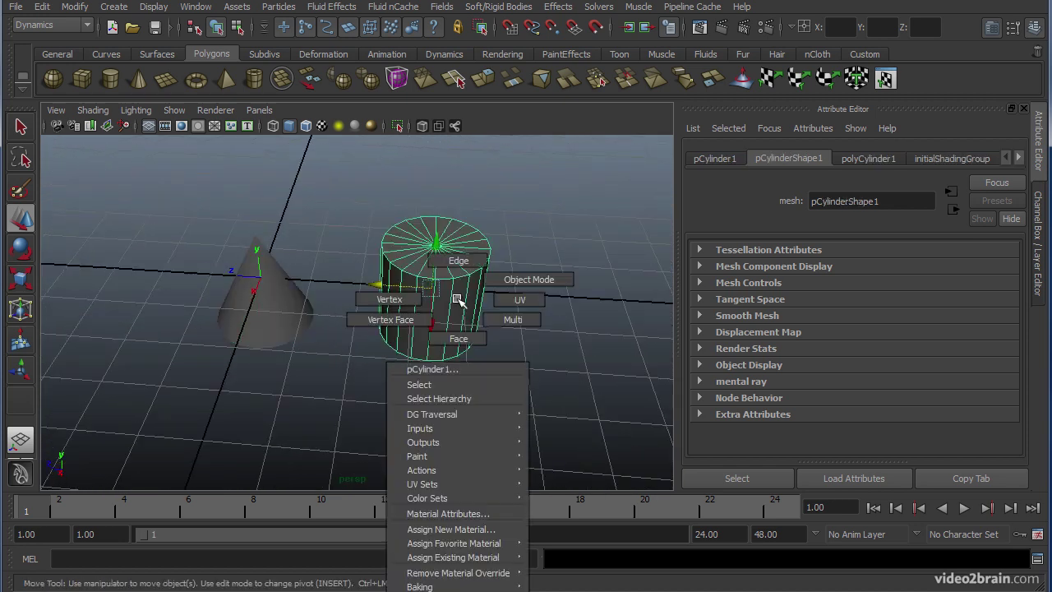
right_click_drag(456, 299, 592, 287)
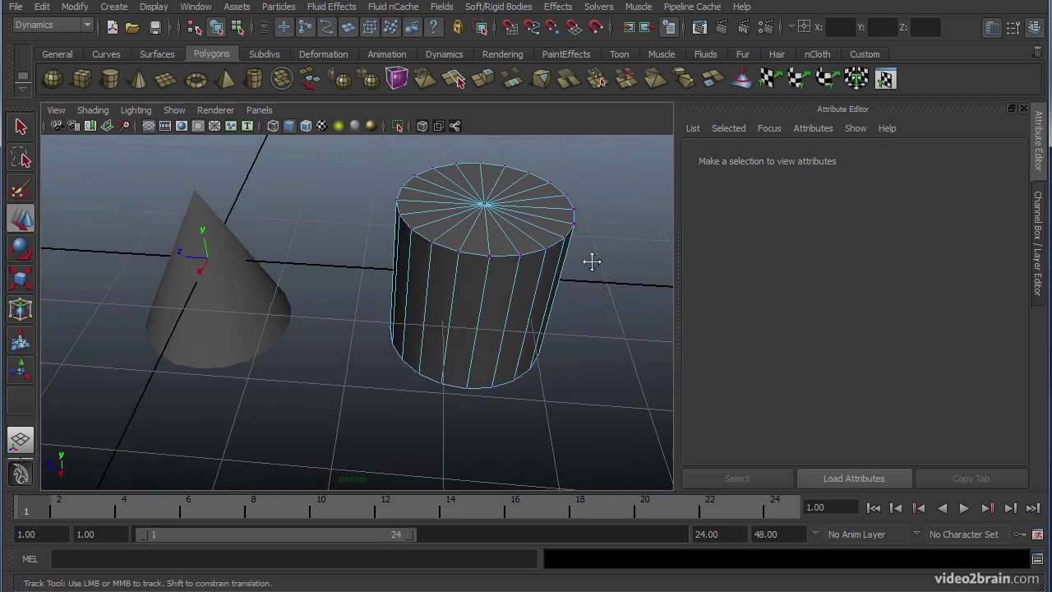
Step: Pull one vertex on the cylinder's top rim outward, away from the cone, to form a pointed spout
middle_click_drag(591, 261, 507, 324, "alt")
key("w")
left_click(479, 287)
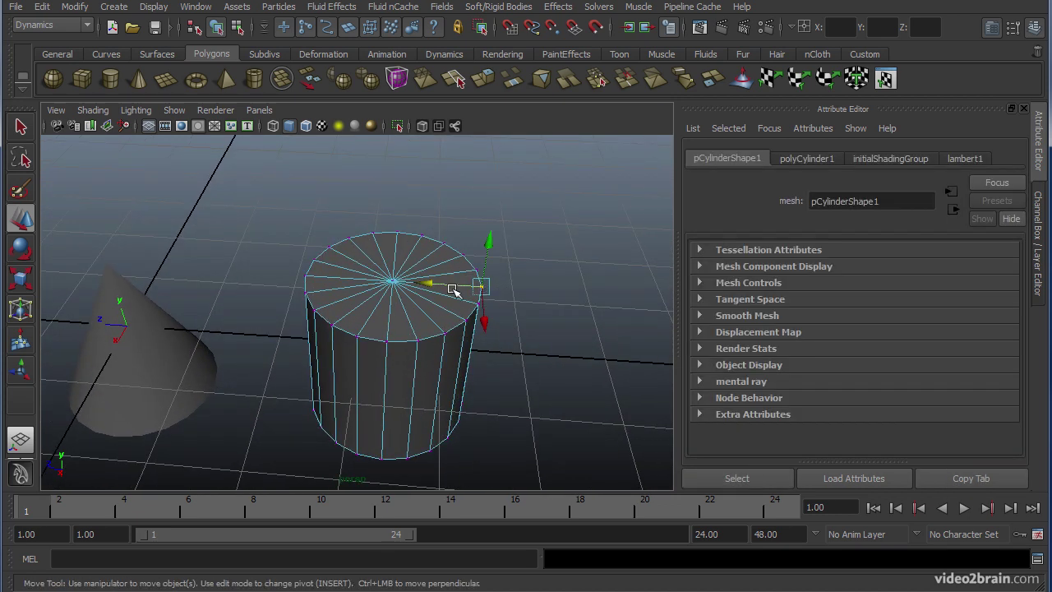
left_click_drag(432, 283, 527, 367)
middle_click_drag(535, 370, 560, 336, "alt")
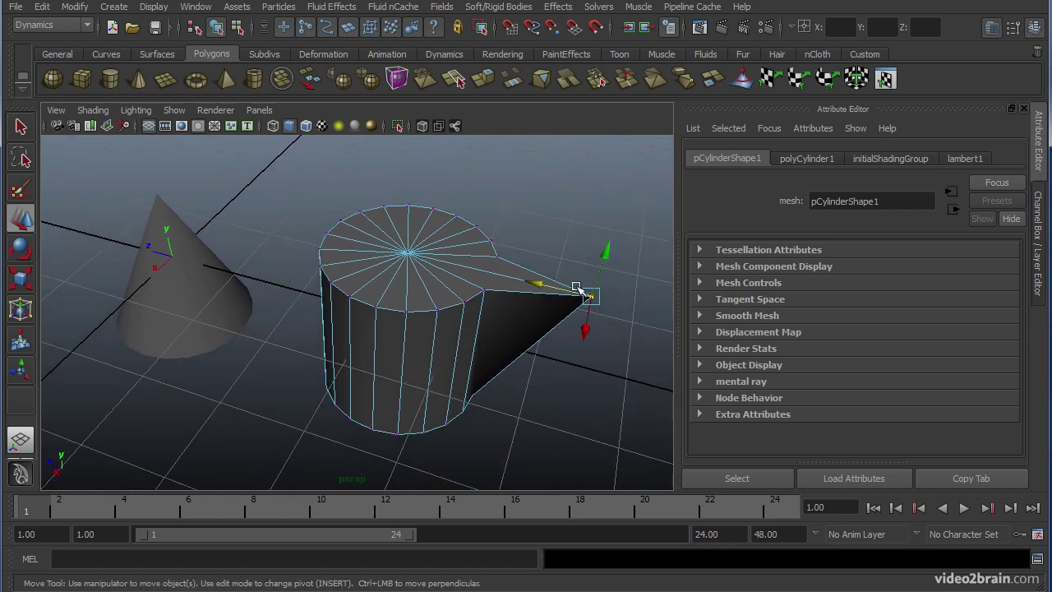
left_click_drag(498, 369, 253, 344, "alt")
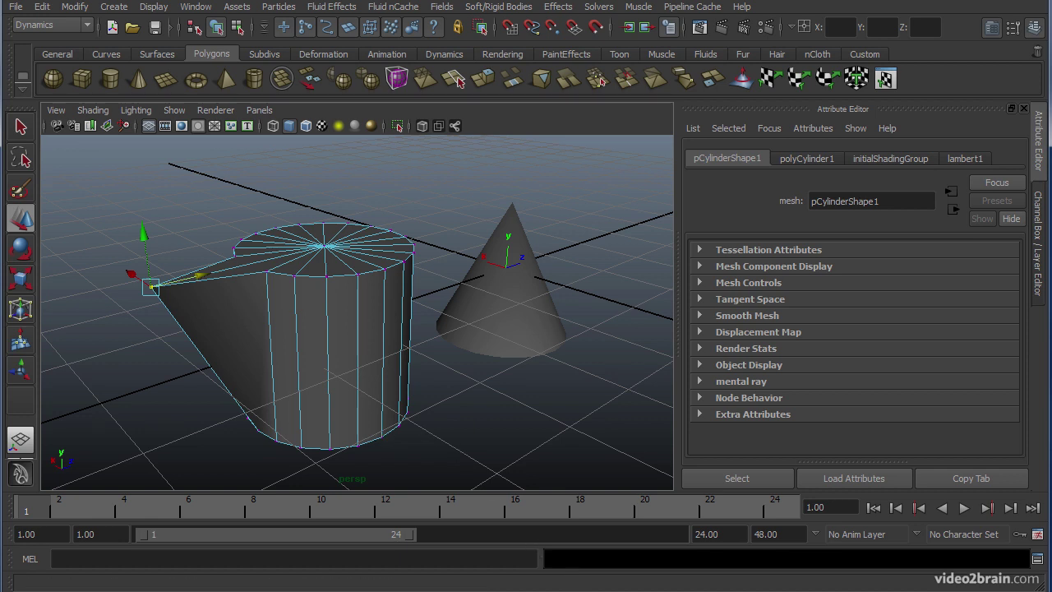
Step: Switch to the photo viewer to examine the rendered image of flowers and grass, and return to Maya
key("alt+Tab")
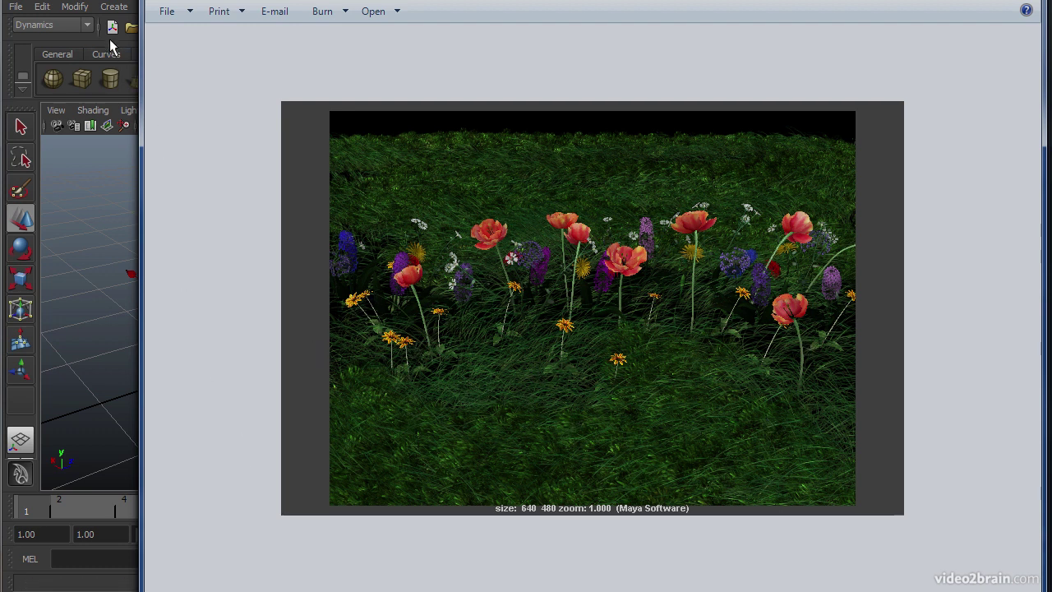
left_click(114, 2)
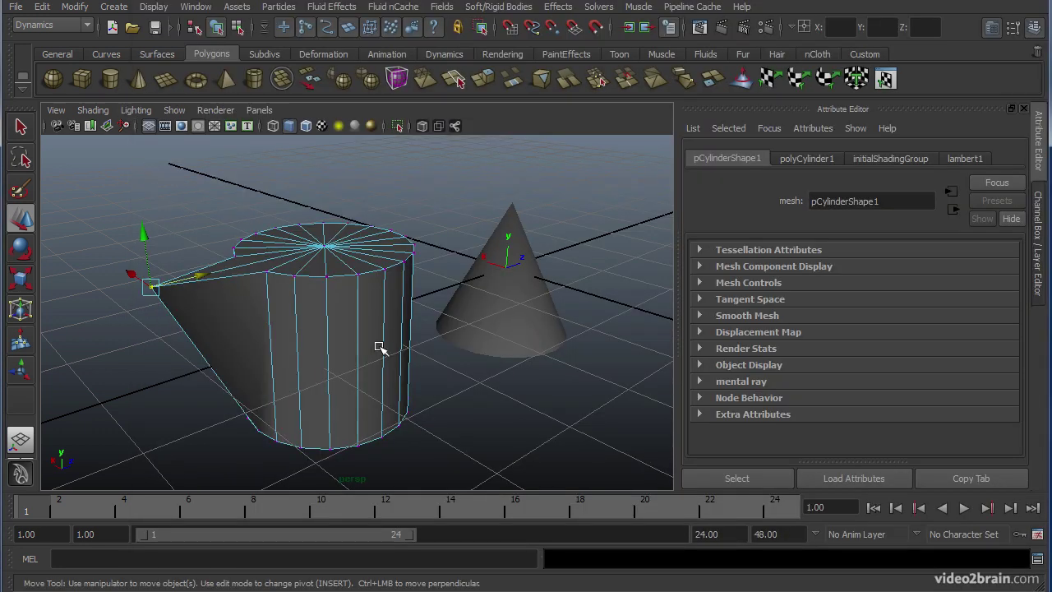
mouse_move(378, 345)
left_mouse_down("alt")
mouse_move(411, 334)
mouse_move(380, 342)
left_mouse_up("alt")
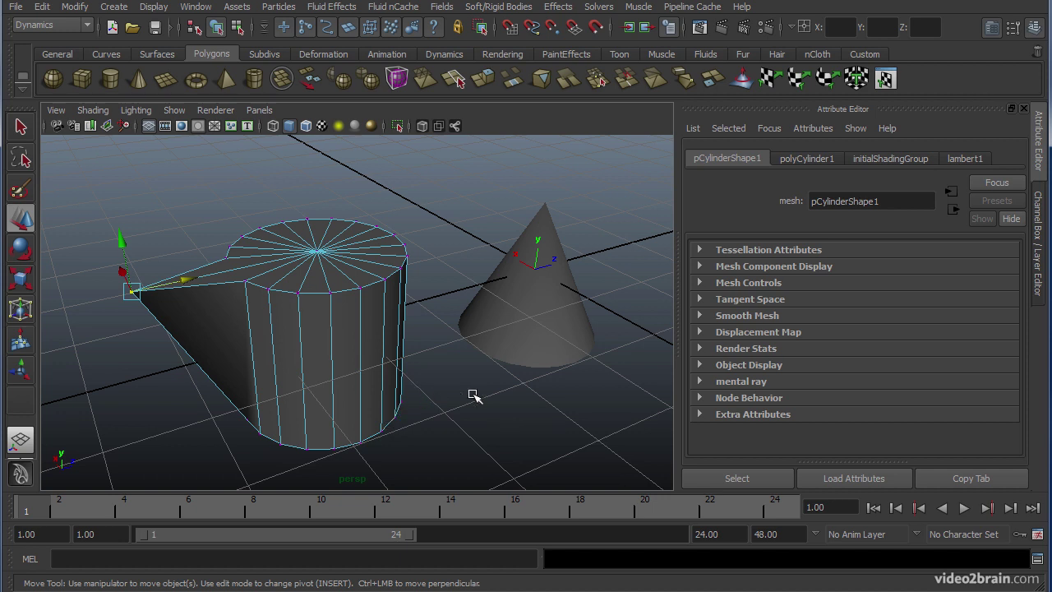
left_click_drag(473, 395, 586, 439, "alt")
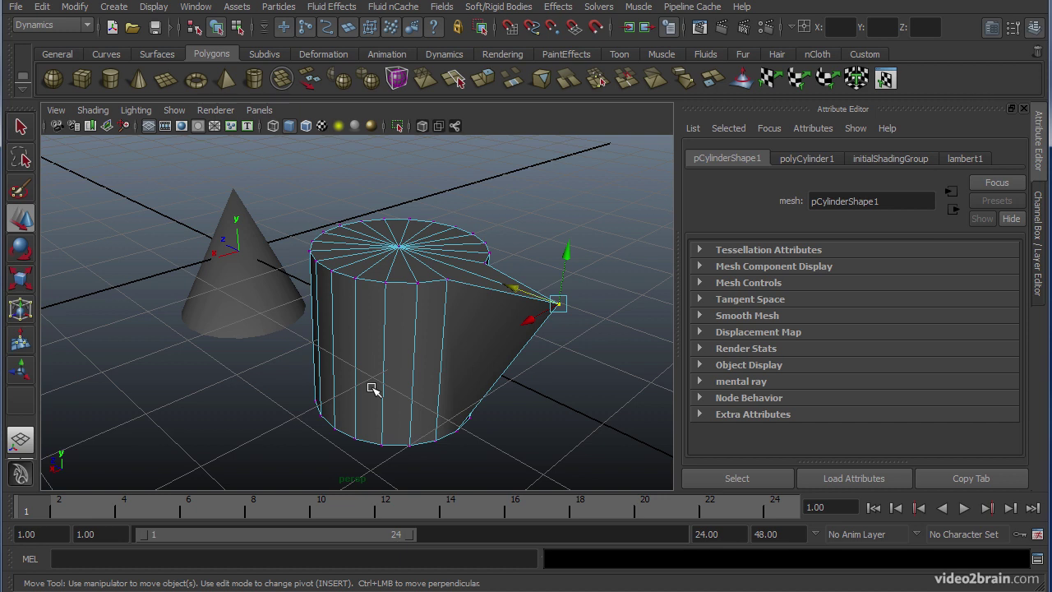
middle_click_drag(339, 370, 331, 363, "alt")
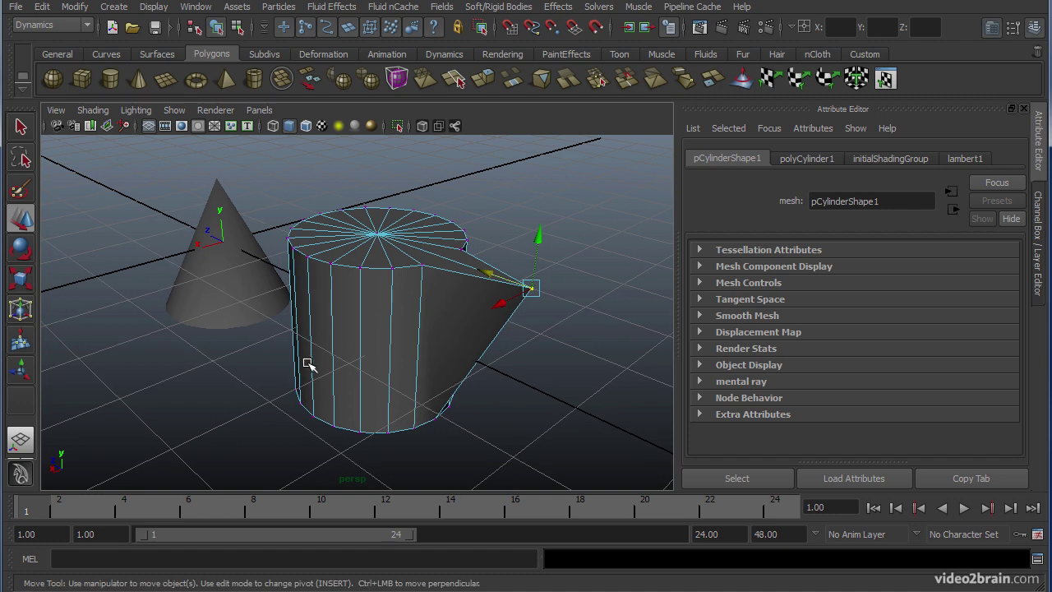
left_click_drag(307, 363, 291, 324, "alt")
right_click_drag(291, 324, 317, 317, "alt")
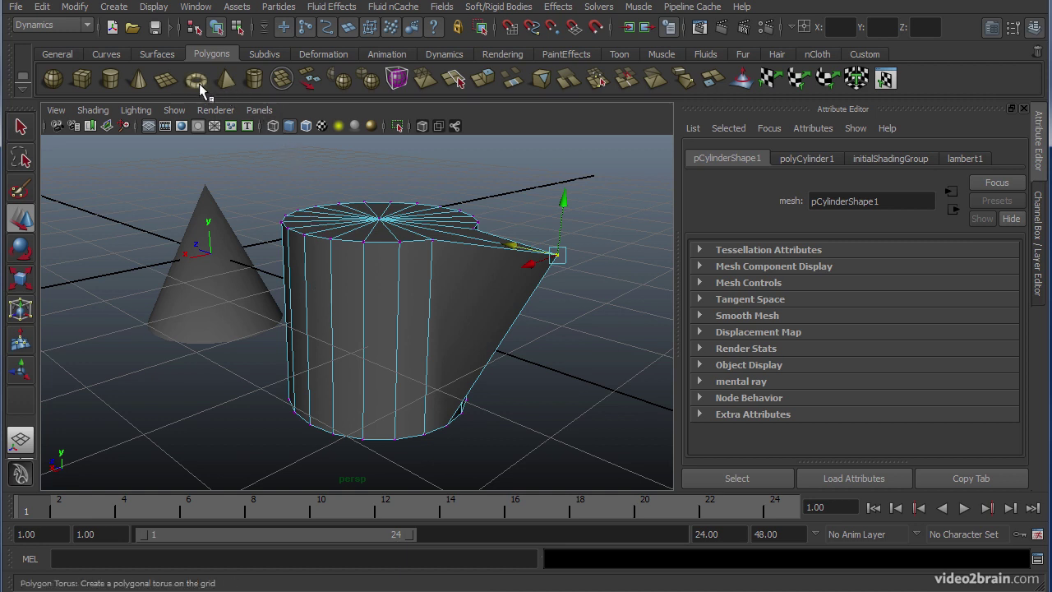
left_click_drag(356, 204, 458, 210, "alt")
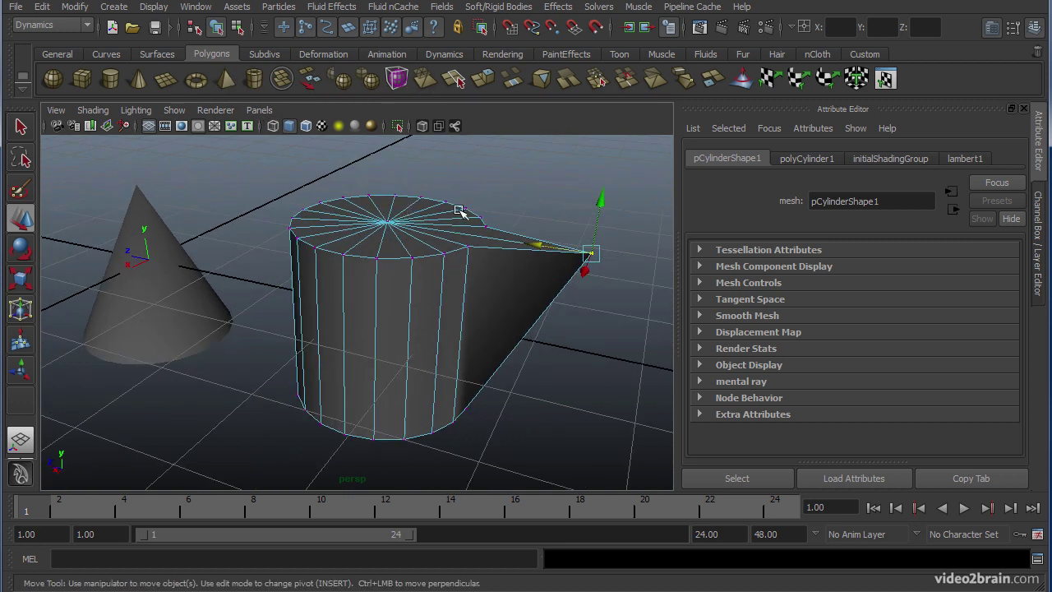
left_click_drag(542, 277, 457, 277, "alt")
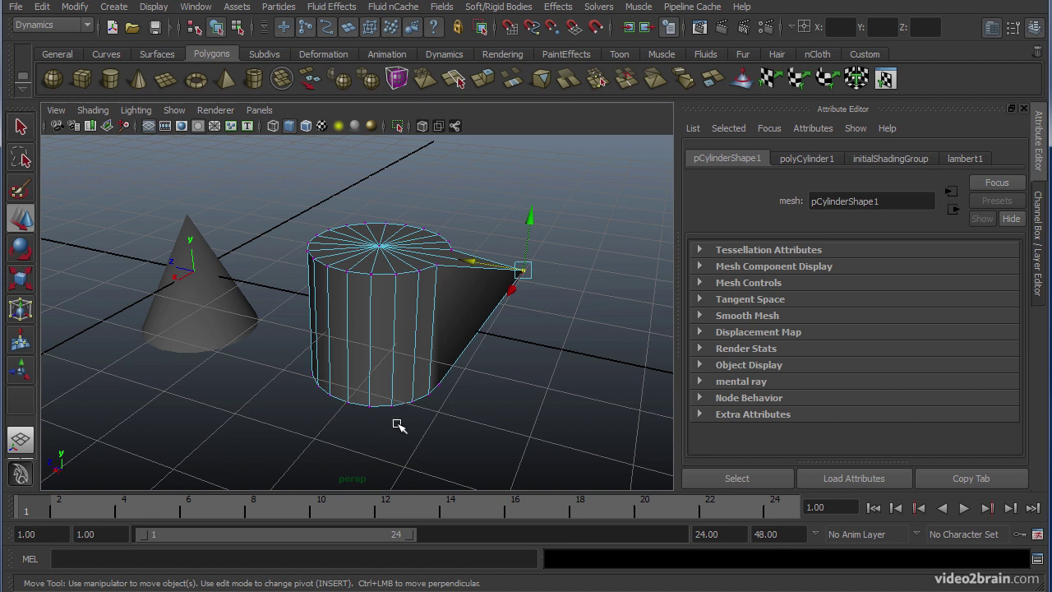